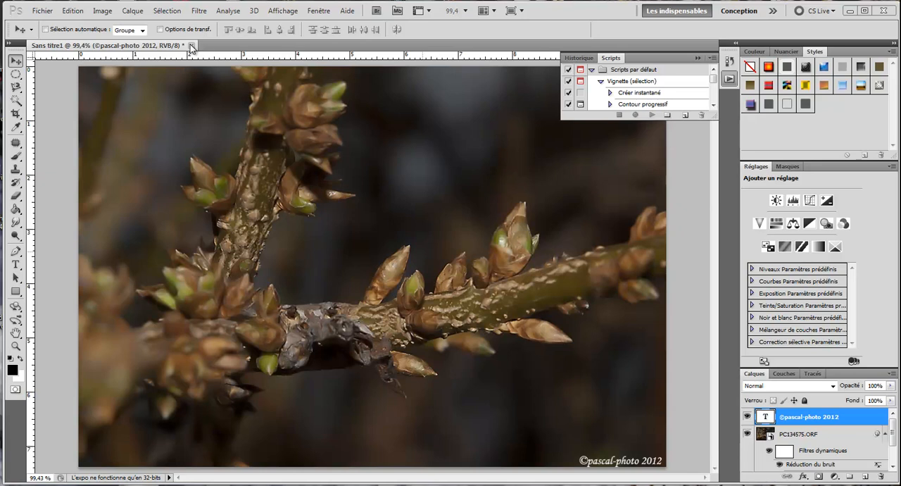
Close the open untitled image document without saving its changes
{"action": "left_click", "coordinate": [191, 47]}
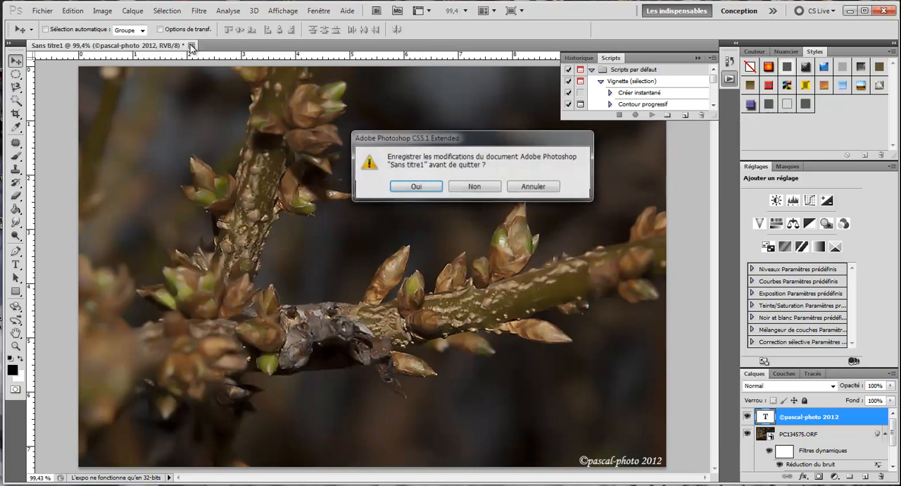
{"action": "left_click", "coordinate": [475, 187]}
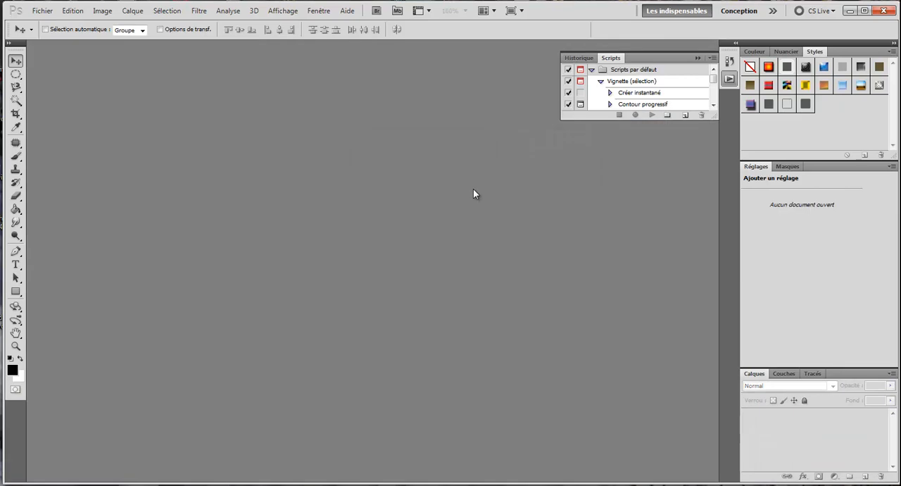
Load PC134575.ORF and PC134576.ORF from the 101OLYMP folder into one stack, with automatic alignment of the source images enabled
{"action": "left_click", "coordinate": [43, 12]}
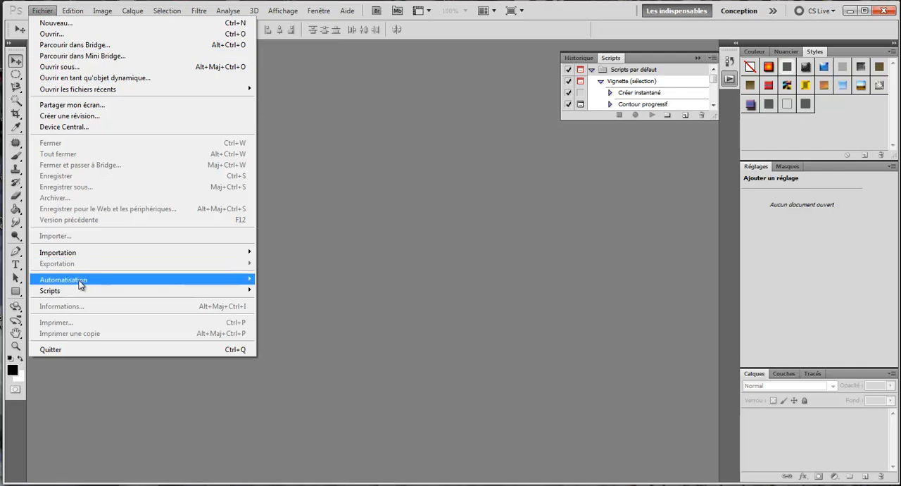
{"action": "mouse_move", "coordinate": [83, 296]}
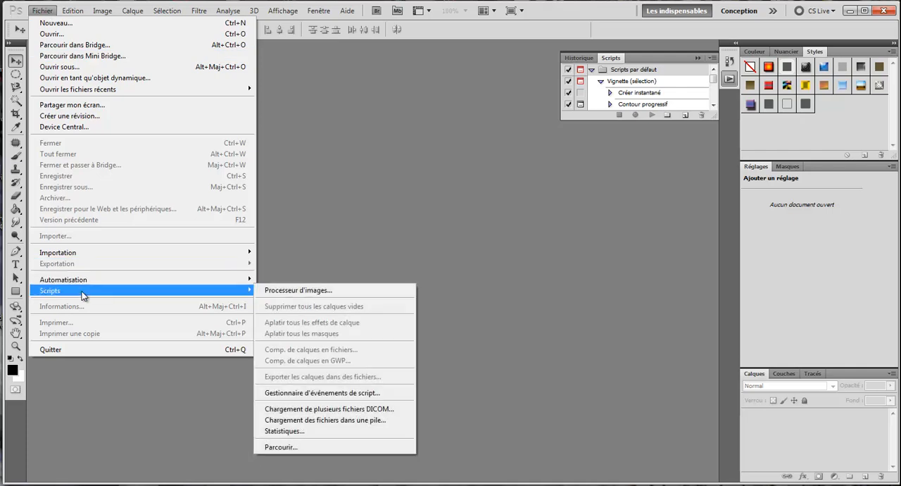
{"action": "left_click", "coordinate": [347, 421]}
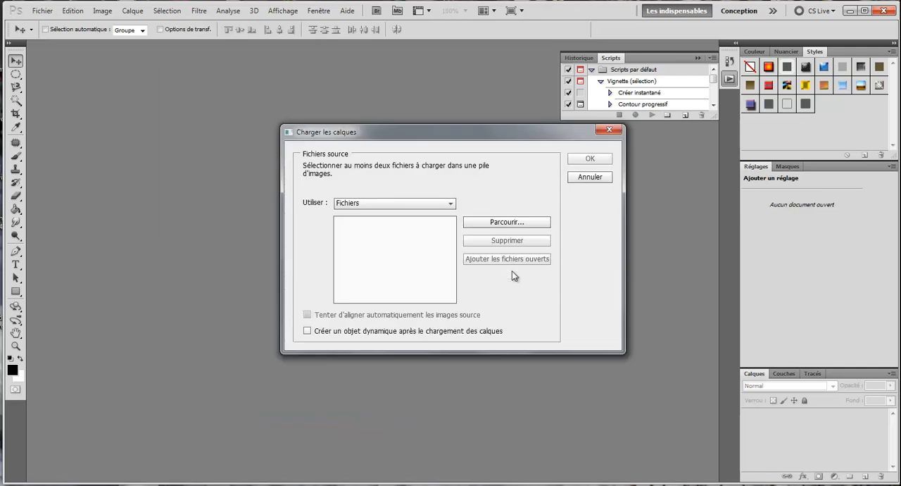
{"action": "left_click", "coordinate": [526, 224]}
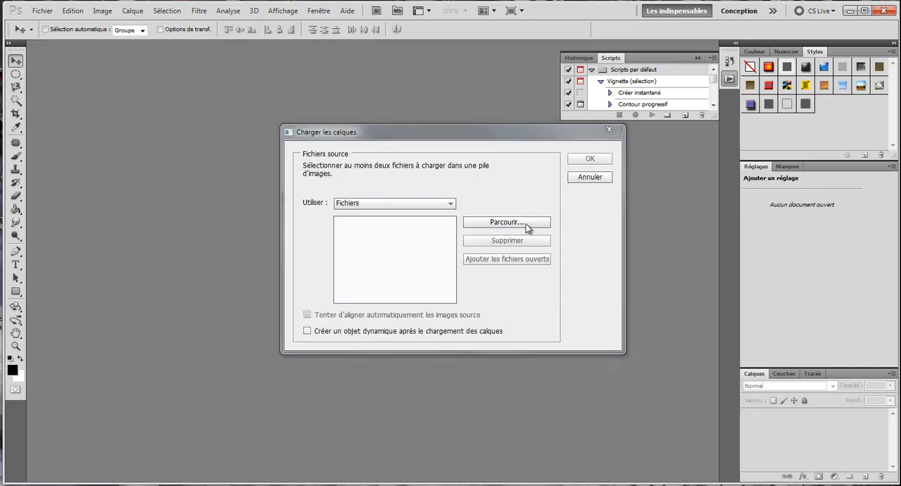
{"action": "left_click_drag", "start_coordinate": [604, 99], "coordinate": [606, 230]}
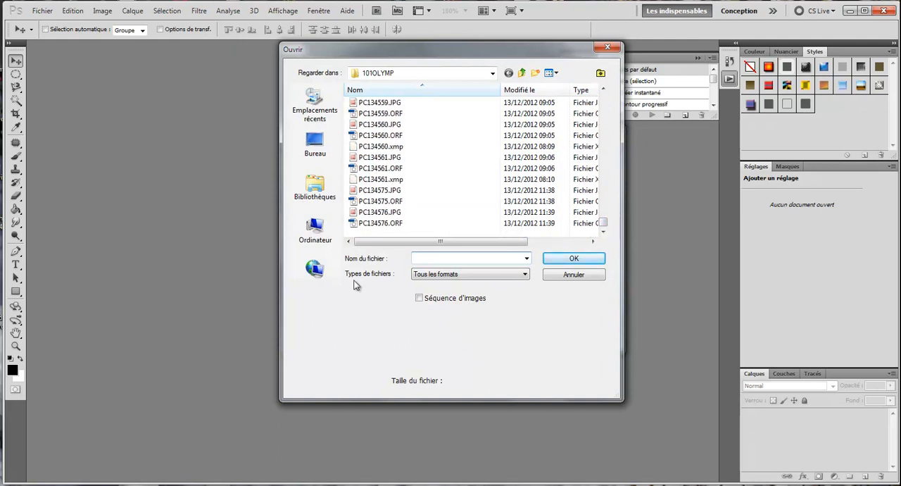
{"action": "left_click", "coordinate": [378, 204]}
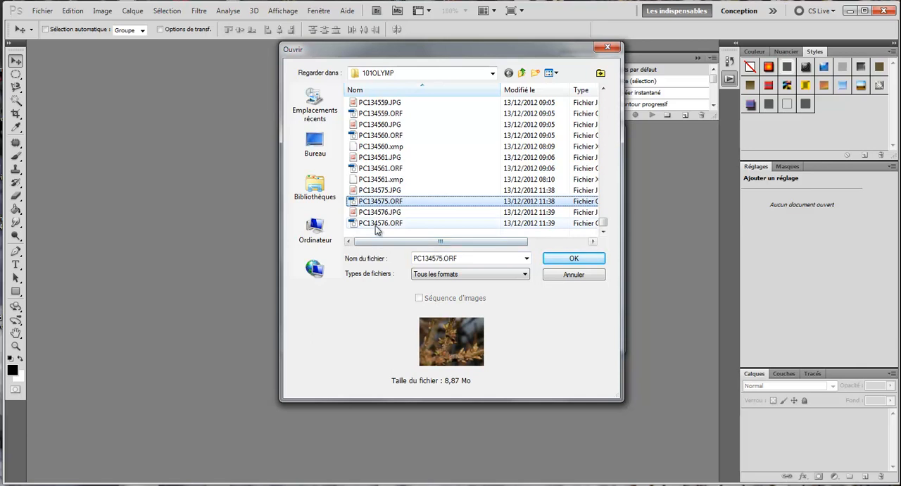
{"action": "left_click", "coordinate": [379, 223], "text": "ctrl"}
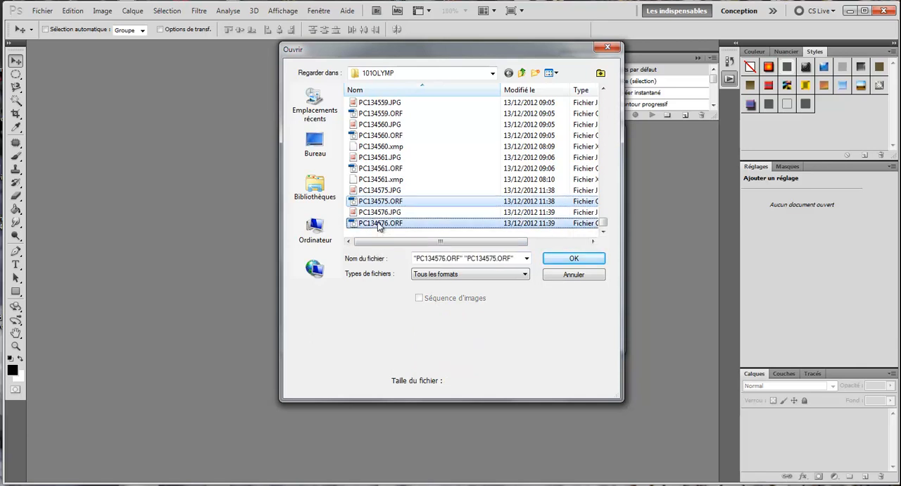
{"action": "left_click", "coordinate": [586, 265]}
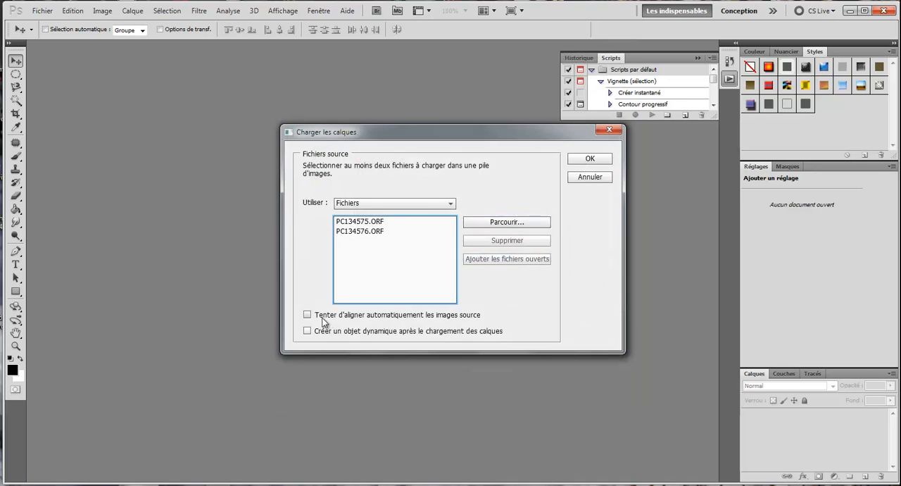
{"action": "left_click", "coordinate": [308, 316]}
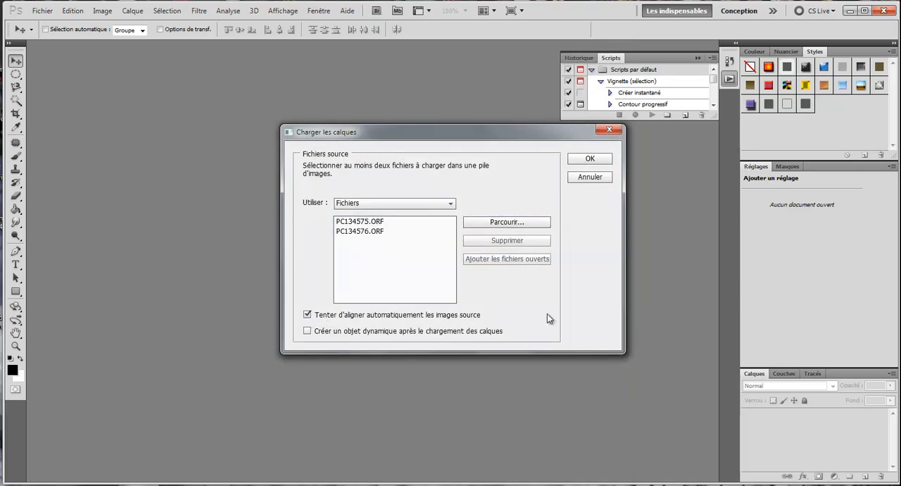
{"action": "left_click", "coordinate": [591, 159]}
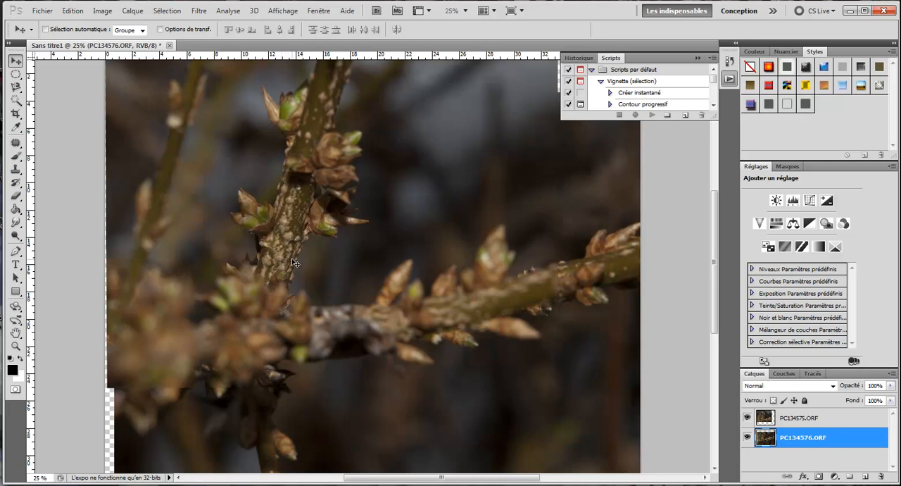
Hide and show each of the two layers in turn to compare their areas of focus
{"action": "left_click", "coordinate": [748, 438]}
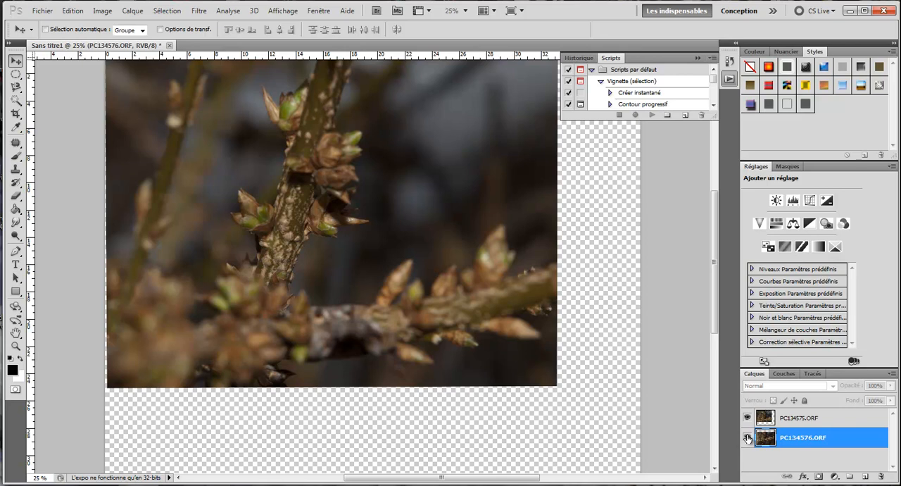
{"action": "left_click", "coordinate": [748, 438]}
{"action": "left_click", "coordinate": [748, 421]}
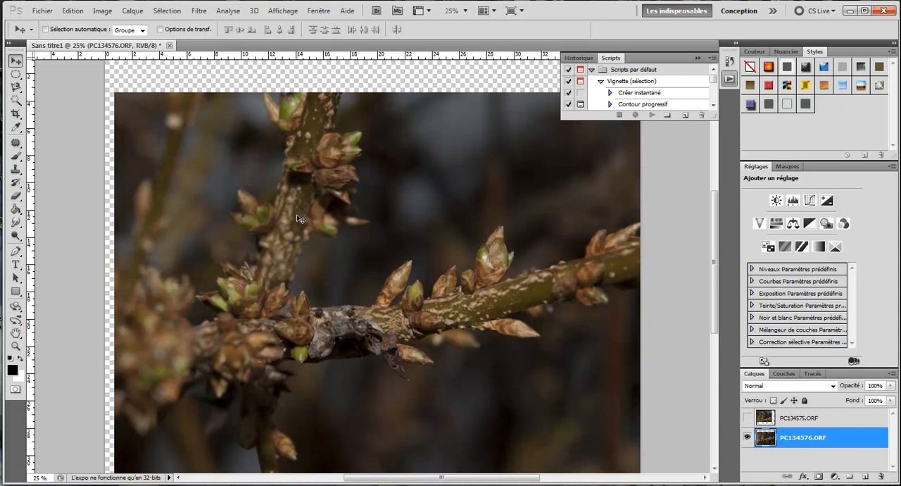
{"action": "left_click", "coordinate": [747, 419]}
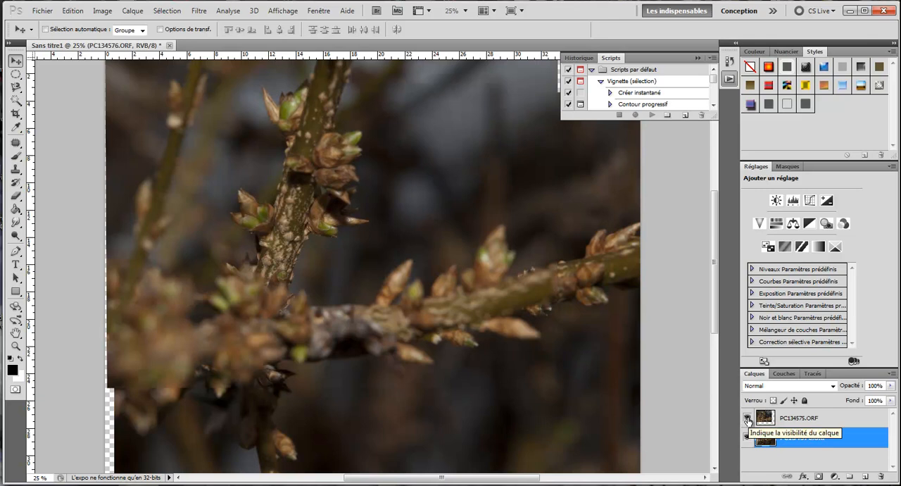
Select both layers and auto-blend them with the Empiler les images method and Tons et couleurs continus enabled
{"action": "left_click", "coordinate": [817, 419], "text": "shift"}
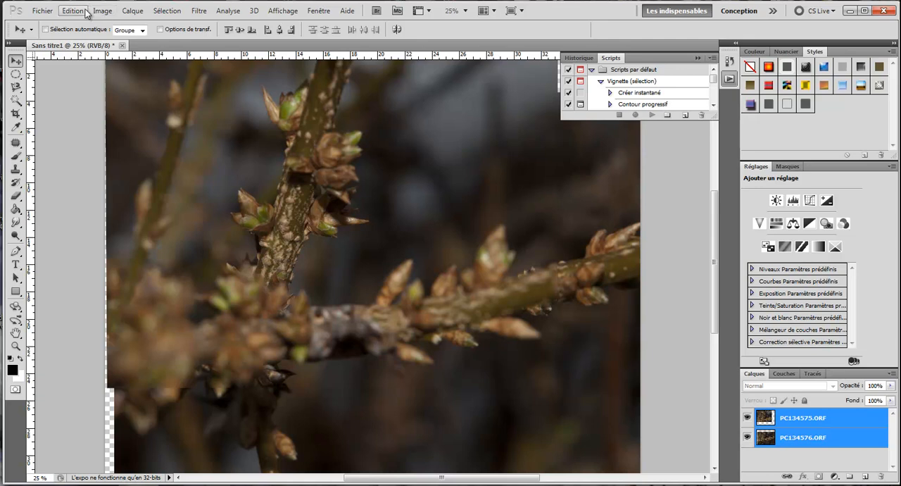
{"action": "left_click", "coordinate": [71, 12]}
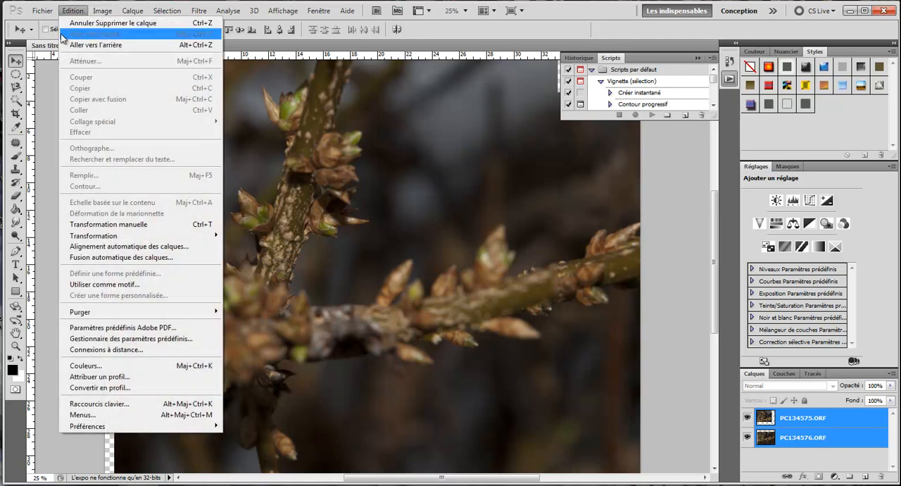
{"action": "left_click", "coordinate": [114, 258]}
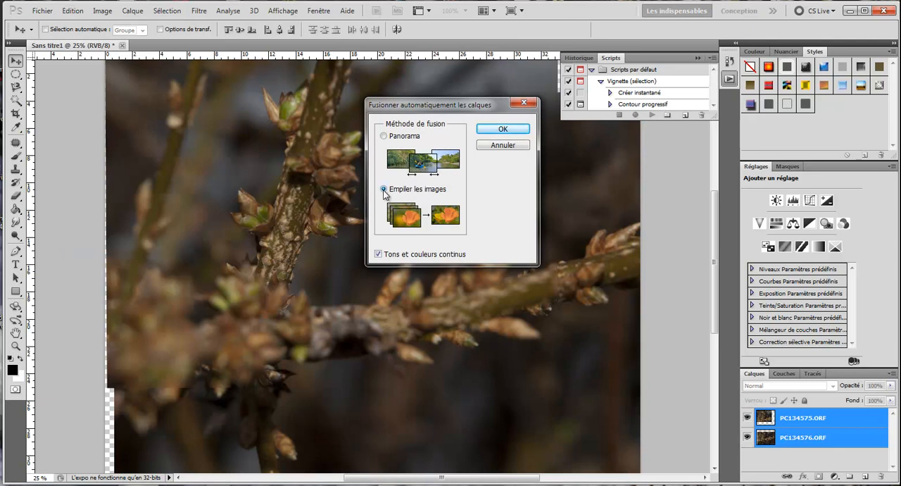
{"action": "left_click", "coordinate": [503, 131]}
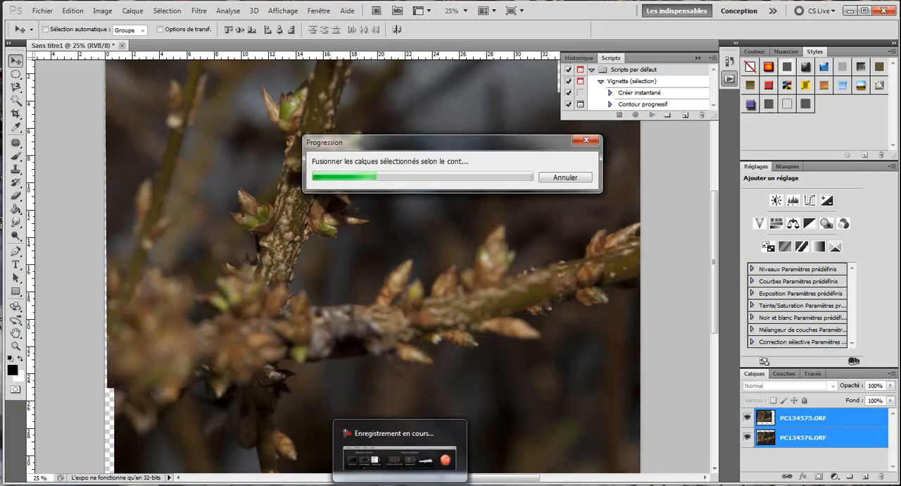
{"action": "left_click", "coordinate": [400, 484]}
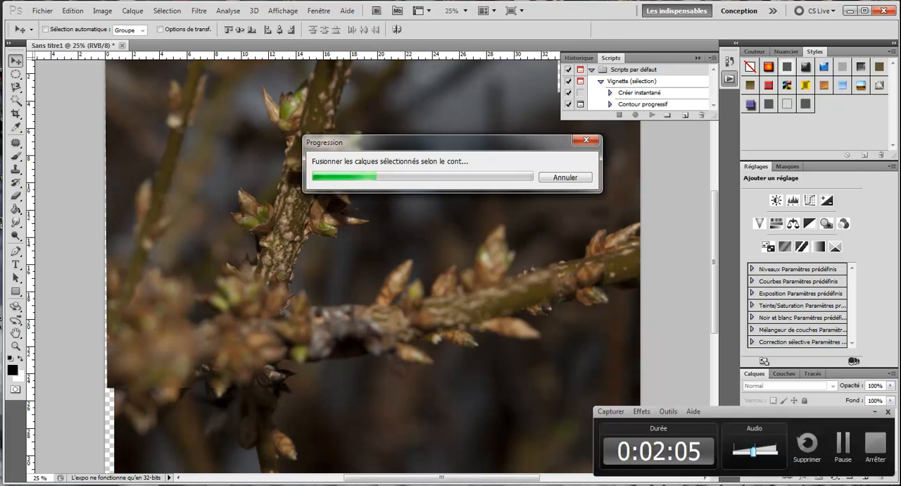
{"action": "left_click", "coordinate": [845, 445]}
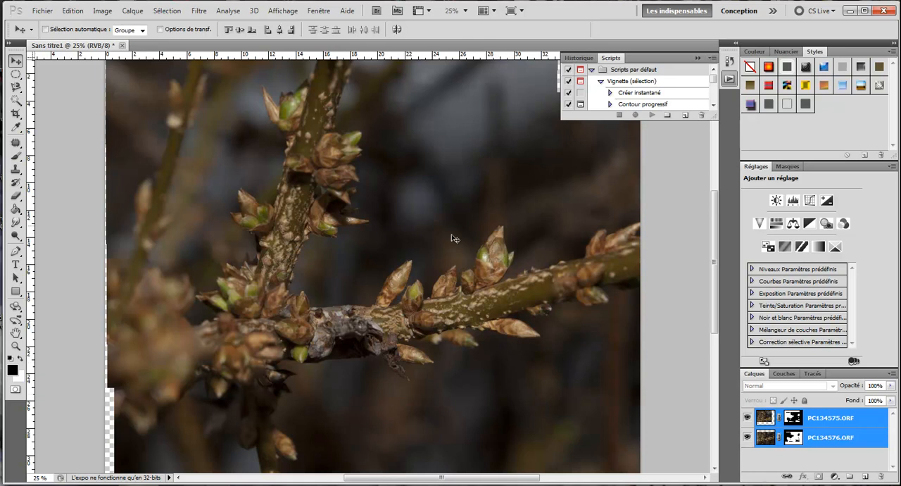
Convert the two selected blended layers into a single smart object for smart filters
{"action": "left_click", "coordinate": [200, 11]}
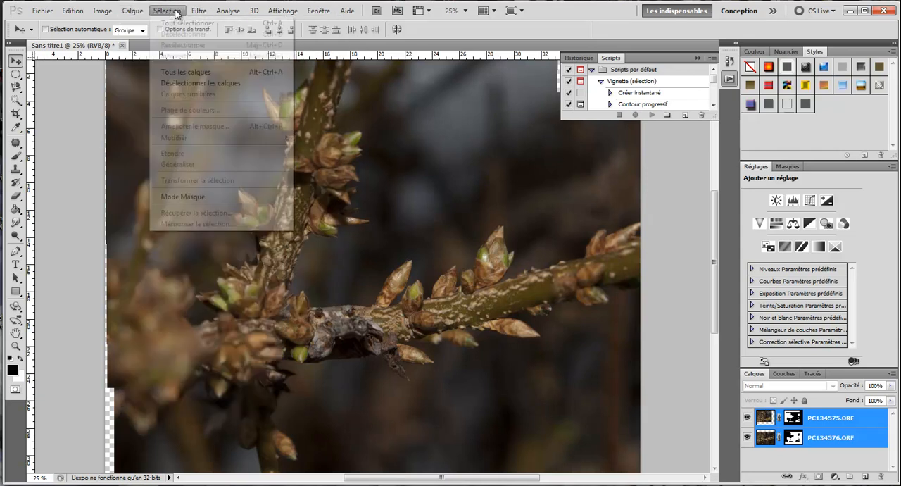
{"action": "mouse_move", "coordinate": [129, 12]}
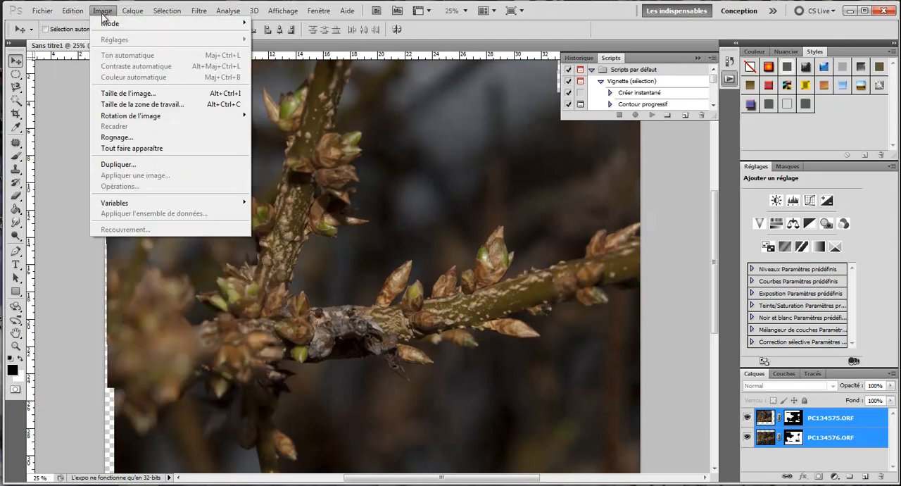
{"action": "mouse_move", "coordinate": [189, 12]}
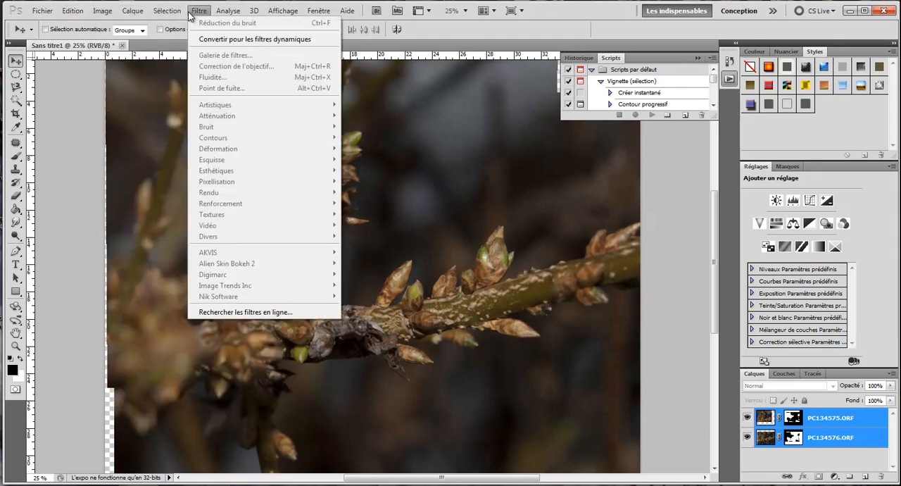
{"action": "left_click", "coordinate": [218, 40]}
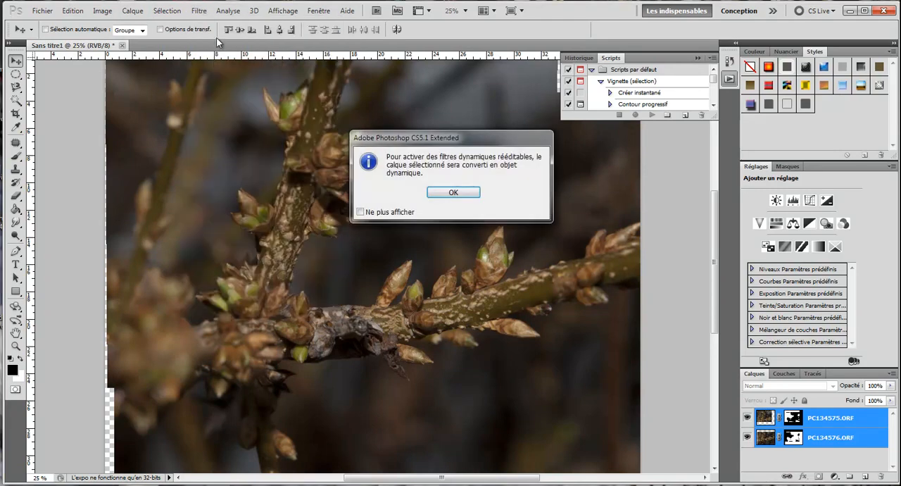
{"action": "left_click", "coordinate": [465, 192]}
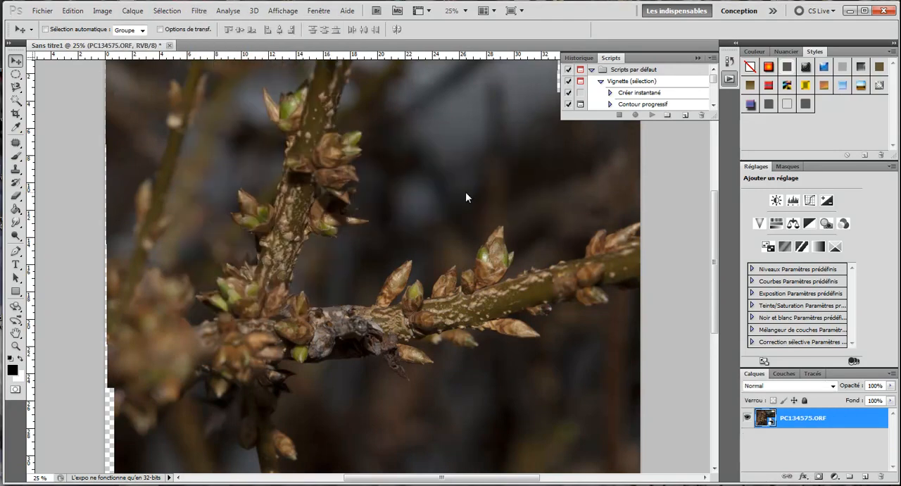
Apply the Accentuation sharpening filter to the smart object with gain 74%, radius 2.0 pixels and threshold 8 levels
{"action": "left_click", "coordinate": [198, 12]}
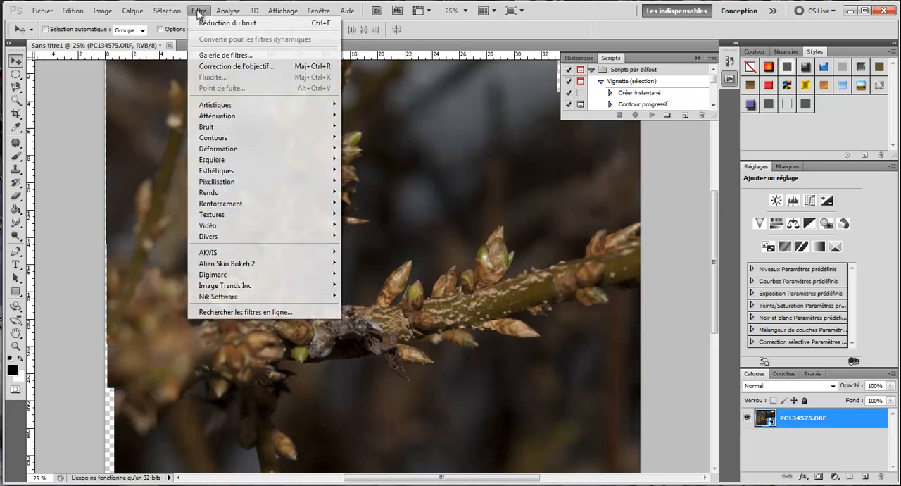
{"action": "mouse_move", "coordinate": [258, 203]}
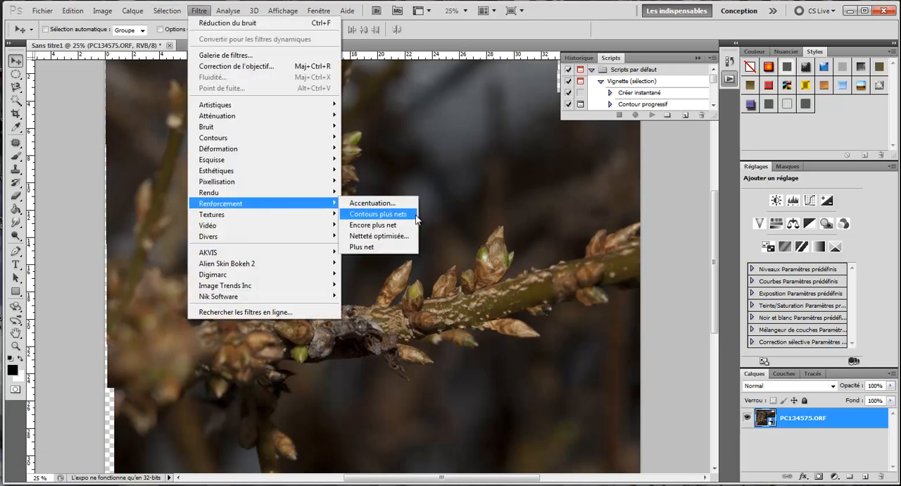
{"action": "left_click", "coordinate": [403, 202]}
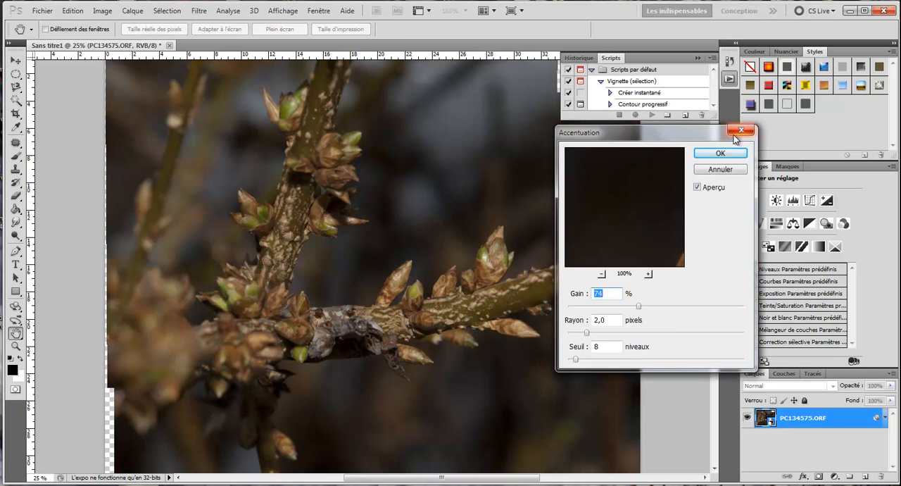
{"action": "left_click", "coordinate": [735, 155]}
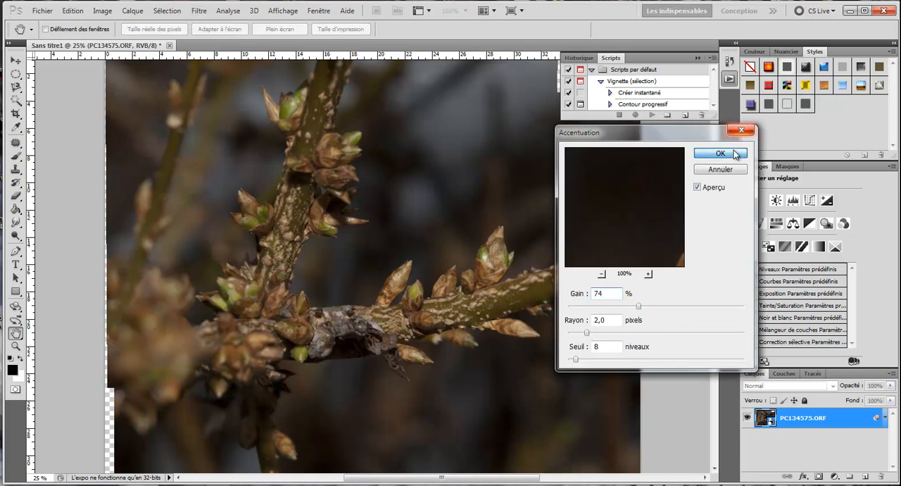
Apply the Réduction du bruit filter with intensity 9, preserve details 7%, reduce color noise 16% and sharpen details 2%
{"action": "left_click", "coordinate": [200, 12]}
{"action": "mouse_move", "coordinate": [228, 126]}
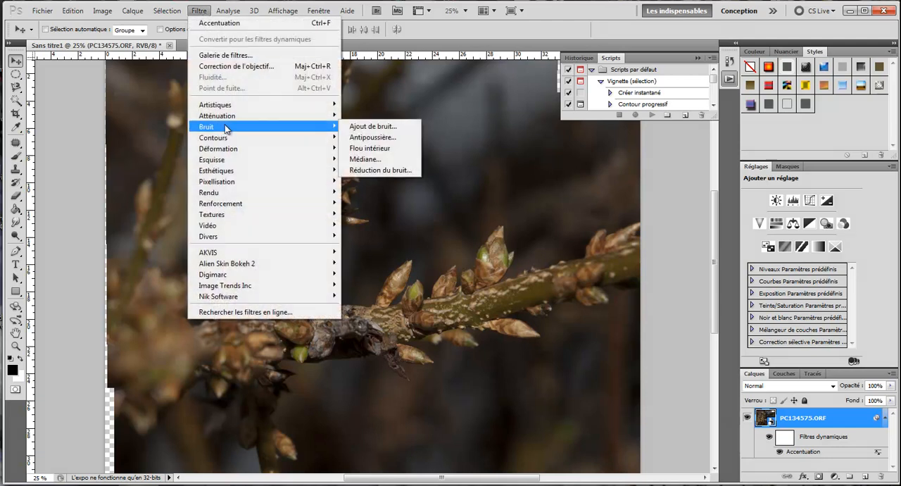
{"action": "left_click", "coordinate": [403, 169]}
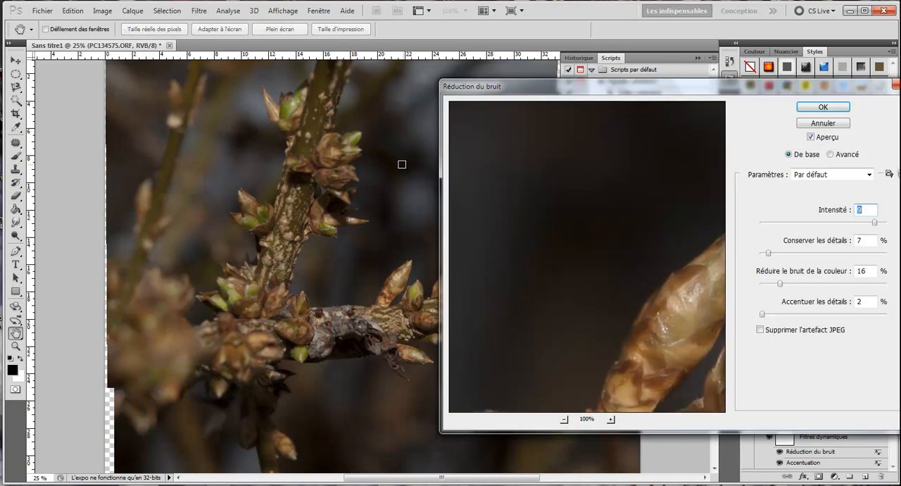
{"action": "left_click", "coordinate": [828, 108]}
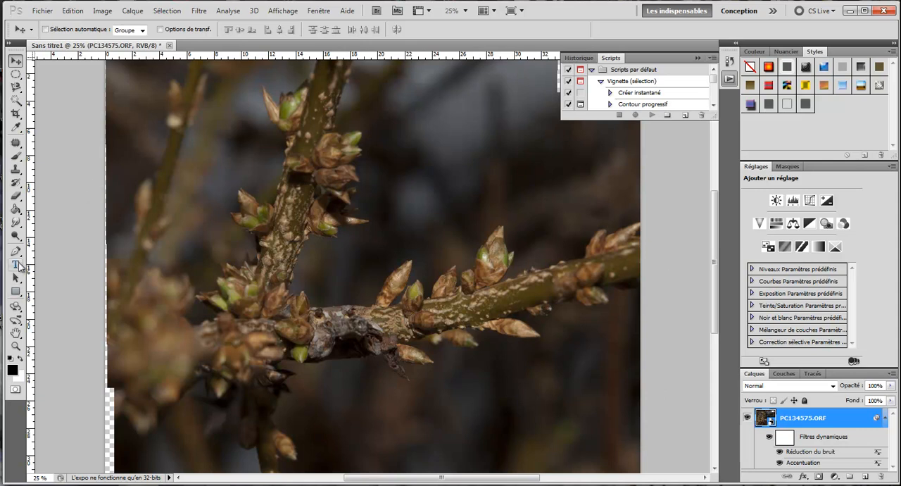
Crop the image around the sharp buds and branch junction, excluding the transparent edges left by the alignment
{"action": "left_click", "coordinate": [16, 114]}
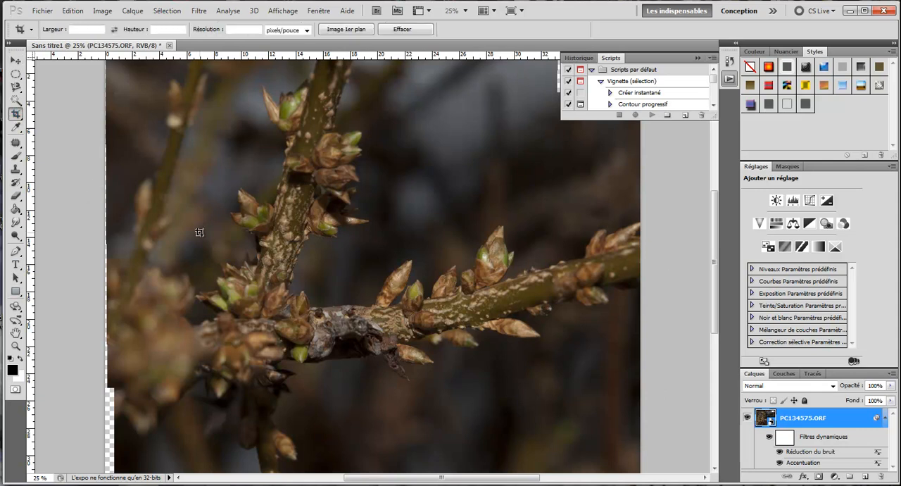
{"action": "left_click_drag", "start_coordinate": [191, 144], "coordinate": [571, 396]}
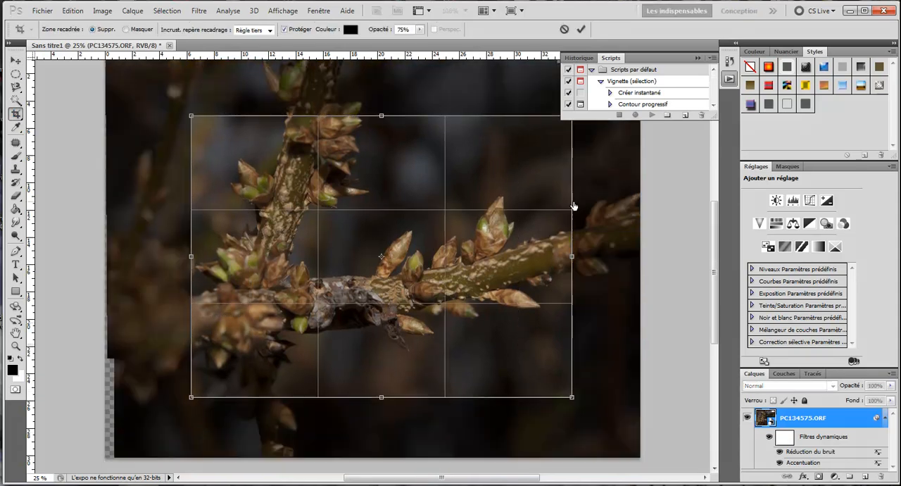
{"action": "left_click", "coordinate": [581, 29]}
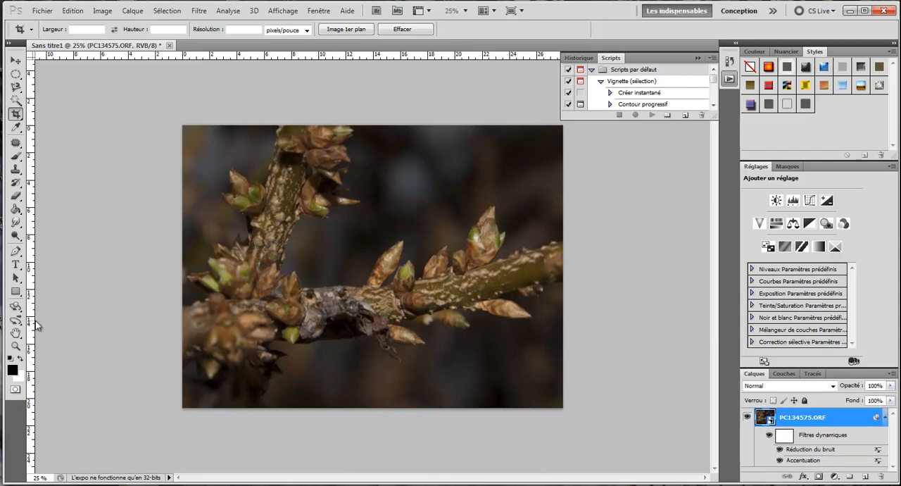
Examine the buds and branch of the cropped image at actual pixel size
{"action": "left_click", "coordinate": [16, 345]}
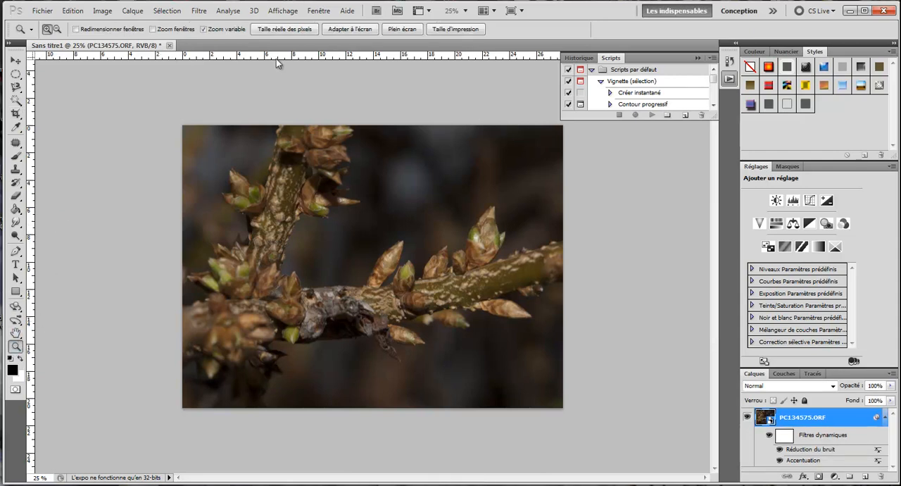
{"action": "left_click", "coordinate": [301, 33]}
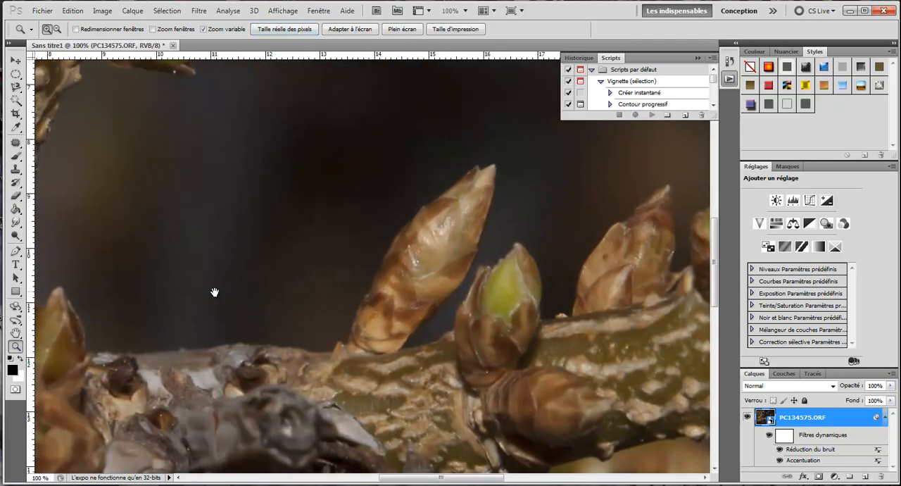
{"action": "left_click_drag", "start_coordinate": [86, 234], "coordinate": [299, 263]}
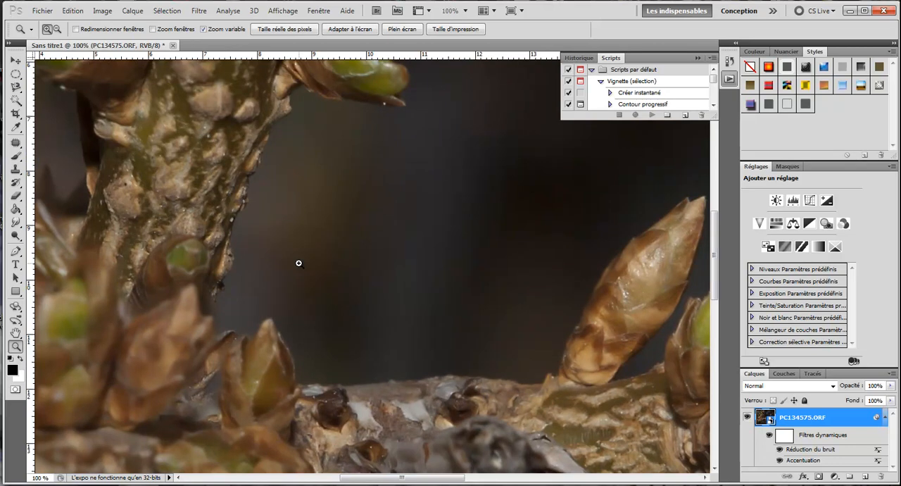